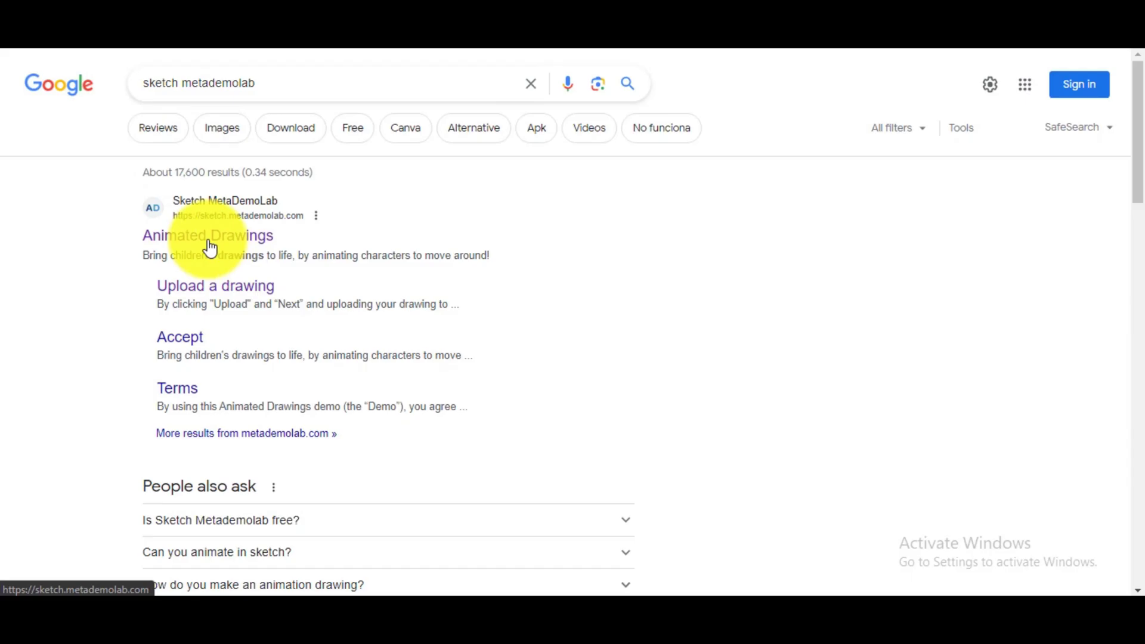
Step: Open the Animated Drawings site from the Google search results
{"action": "left_click", "coordinate": [232, 239]}
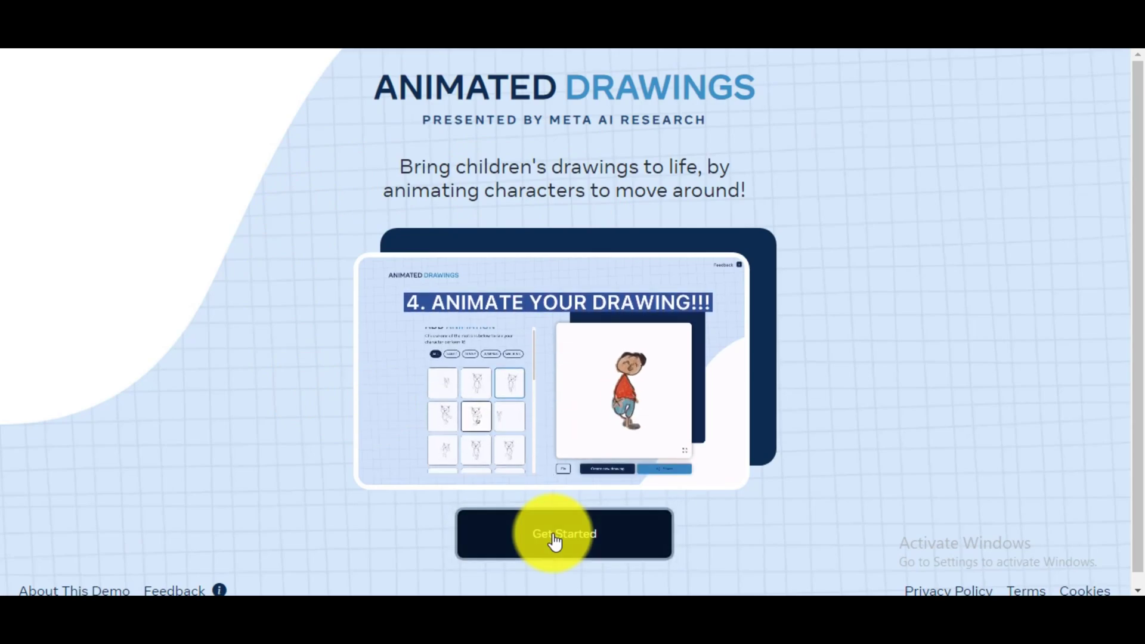
Step: Upload image 3, the yellow-shirt boy, and agree to the research consent terms
{"action": "left_click", "coordinate": [555, 541]}
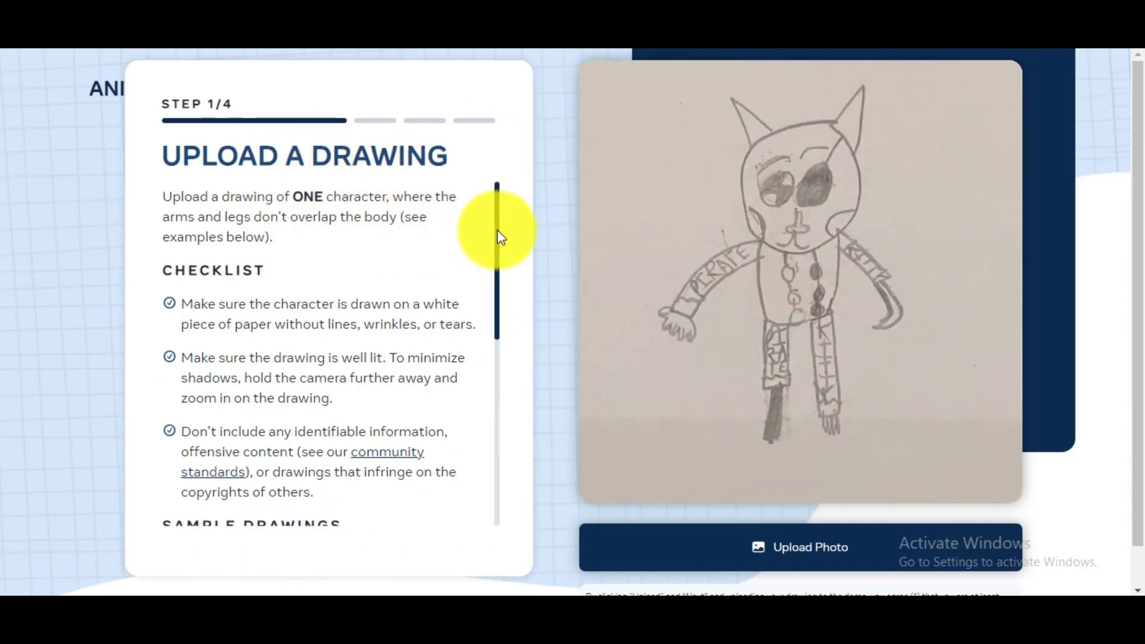
{"action": "mouse_move", "coordinate": [499, 238]}
{"action": "left_mouse_down"}
{"action": "mouse_move", "coordinate": [493, 418]}
{"action": "mouse_move", "coordinate": [531, 177]}
{"action": "left_mouse_up"}
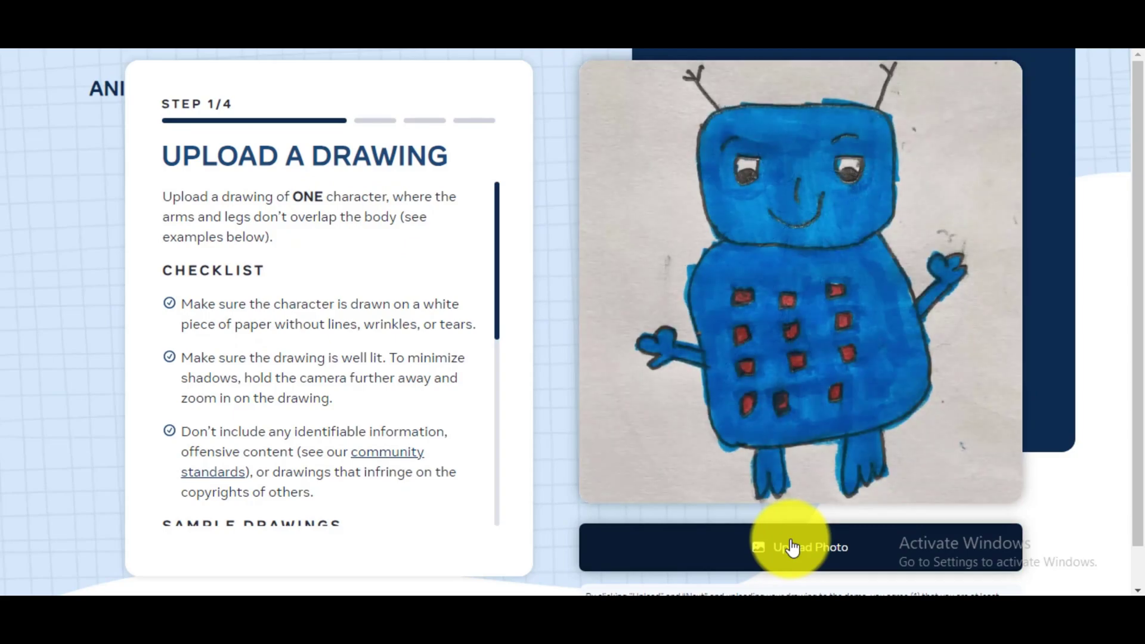
{"action": "left_click", "coordinate": [792, 548]}
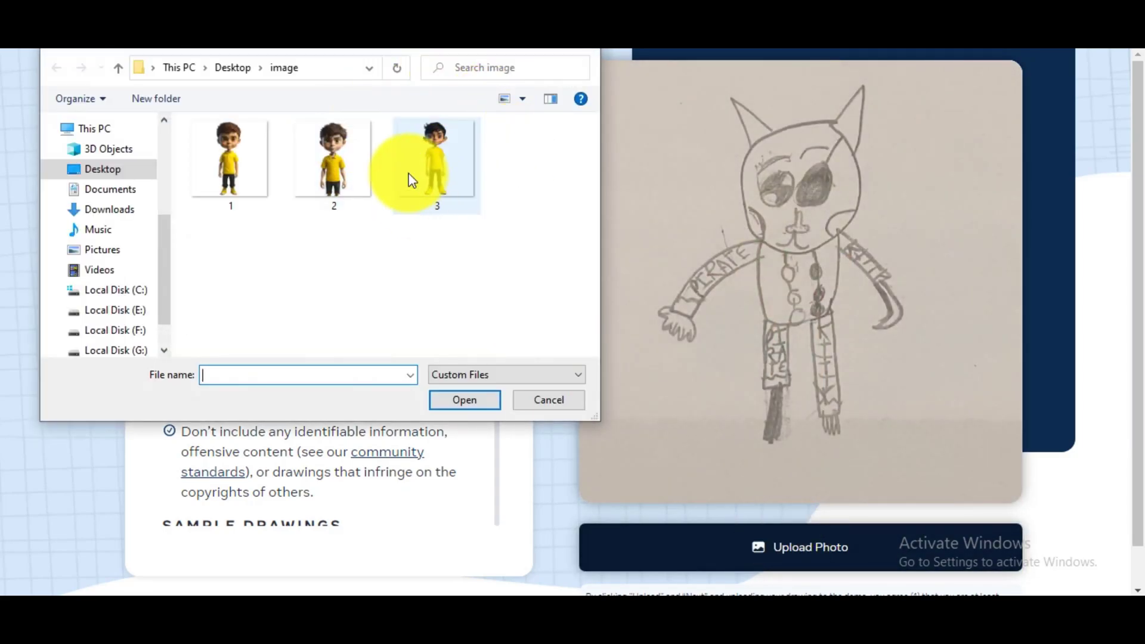
{"action": "left_click", "coordinate": [408, 177]}
{"action": "left_click", "coordinate": [461, 399]}
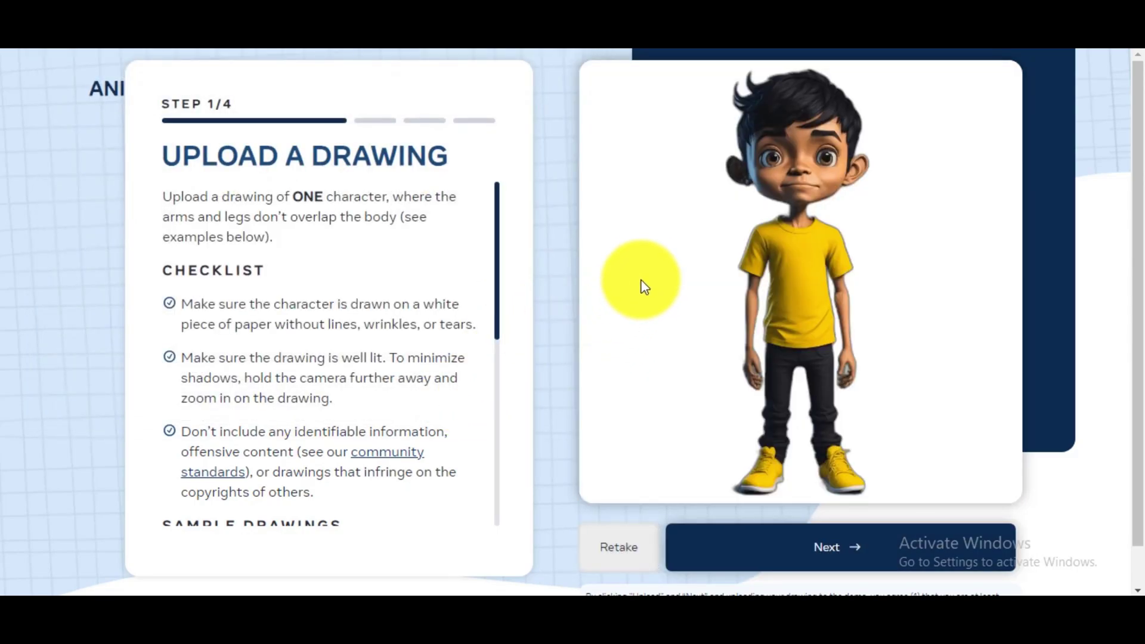
{"action": "left_click", "coordinate": [828, 547]}
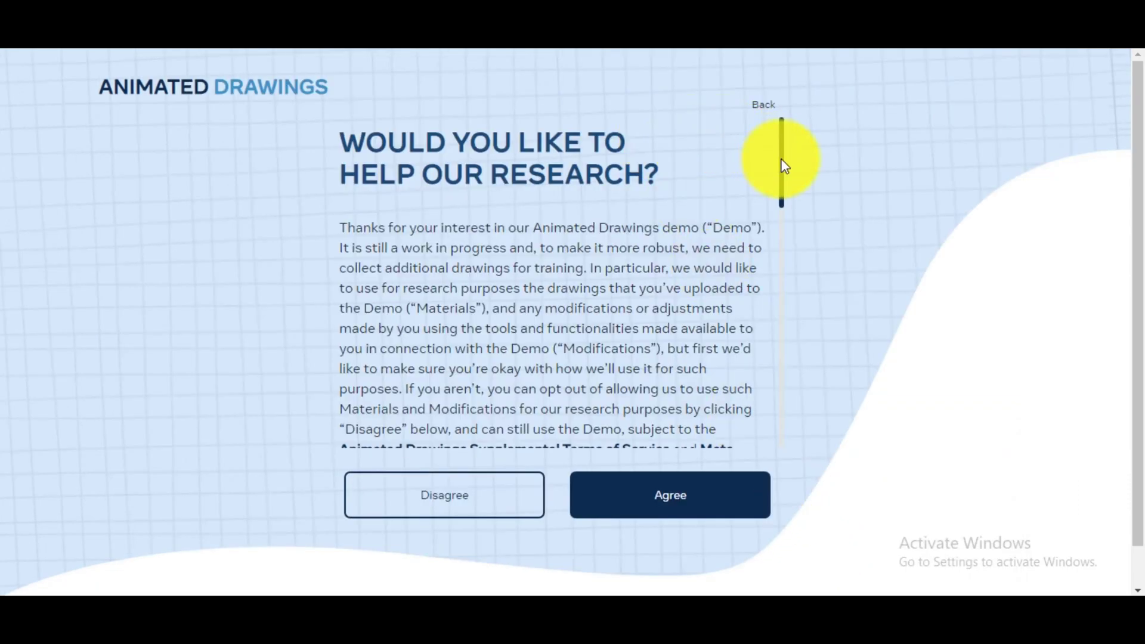
{"action": "left_click_drag", "start_coordinate": [783, 165], "coordinate": [673, 488]}
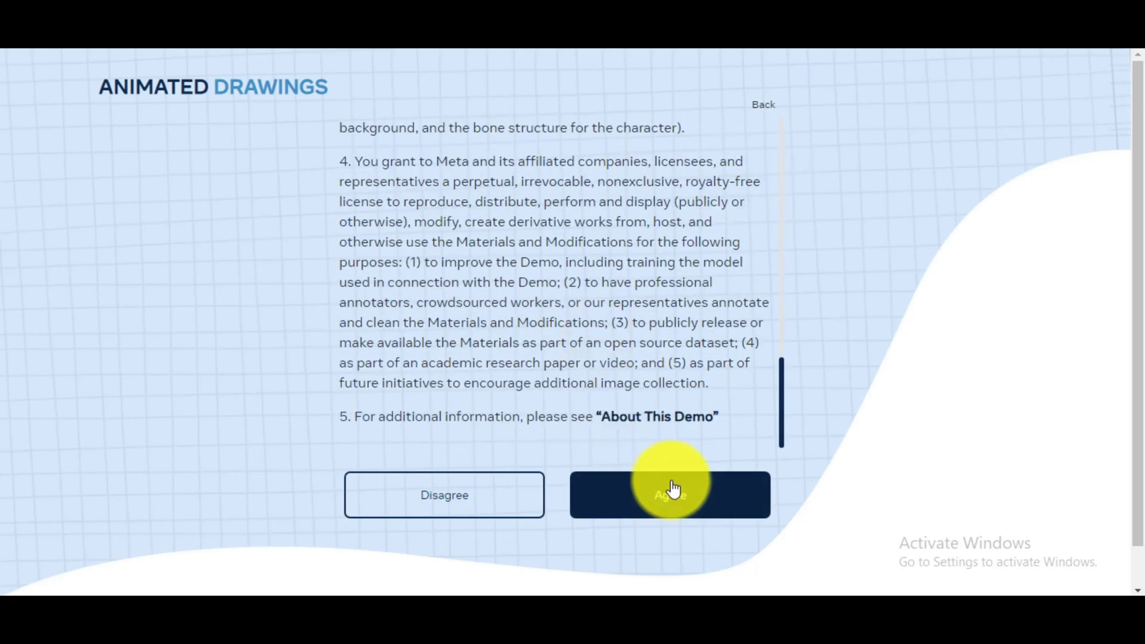
{"action": "left_click", "coordinate": [702, 506]}
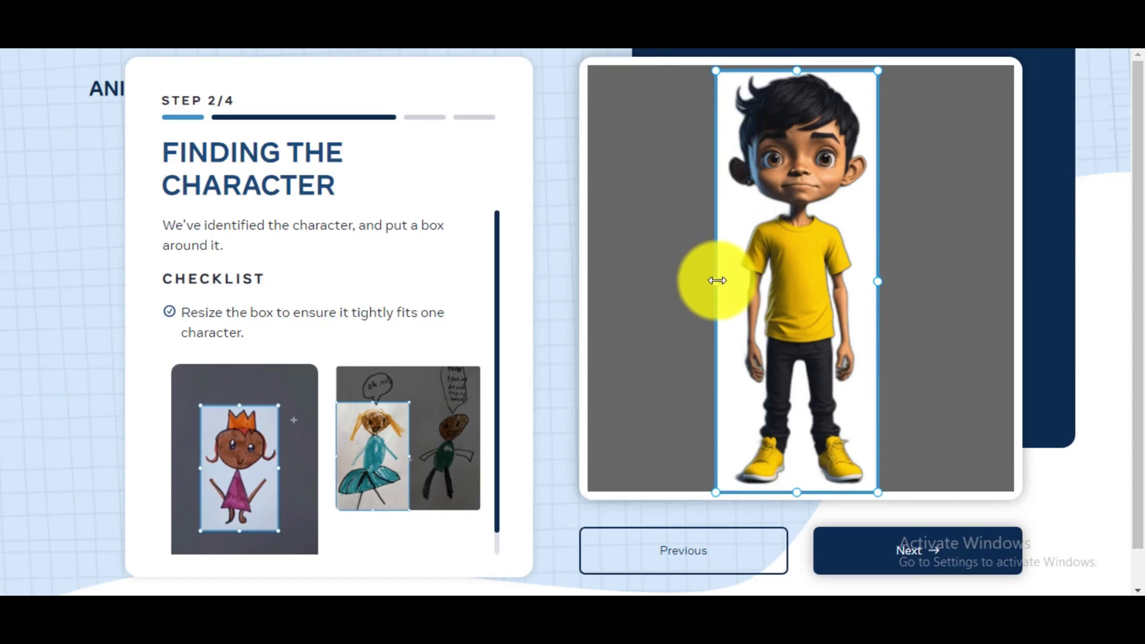
Step: Tighten the bounding box's left and right edges around the boy and confirm it
{"action": "left_click_drag", "start_coordinate": [716, 275], "coordinate": [725, 278]}
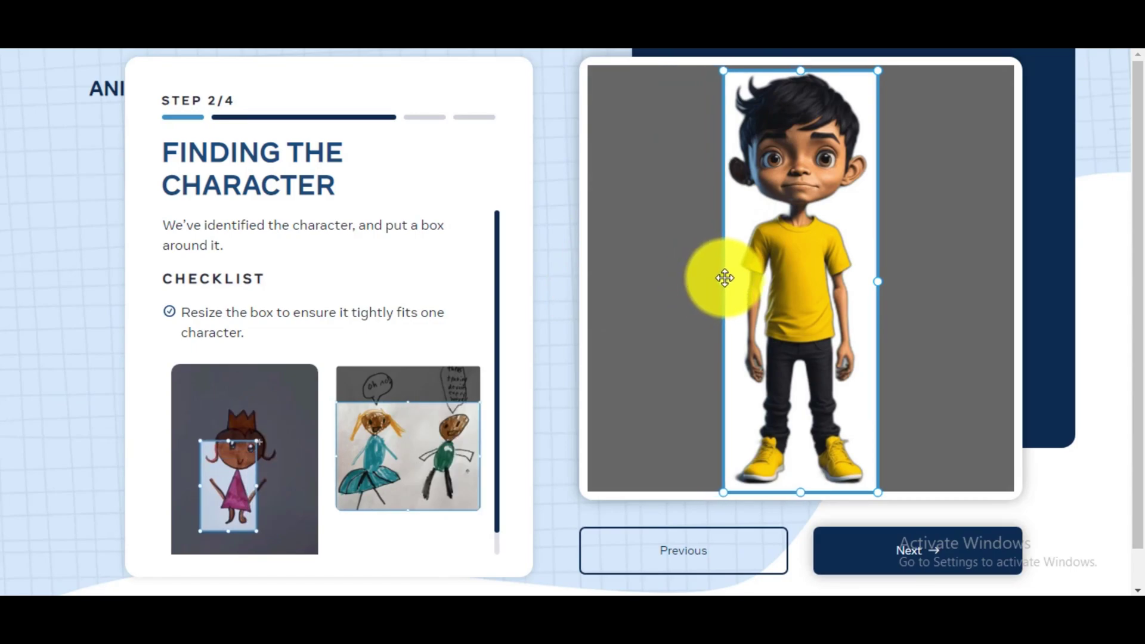
{"action": "left_click_drag", "start_coordinate": [879, 285], "coordinate": [876, 284]}
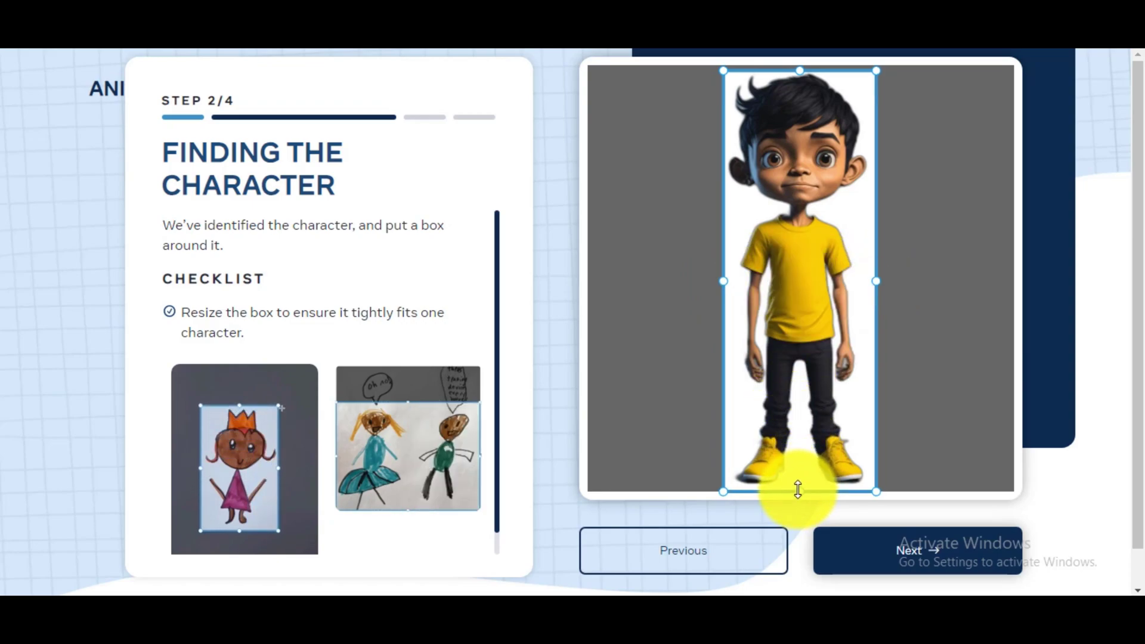
{"action": "left_click", "coordinate": [918, 561]}
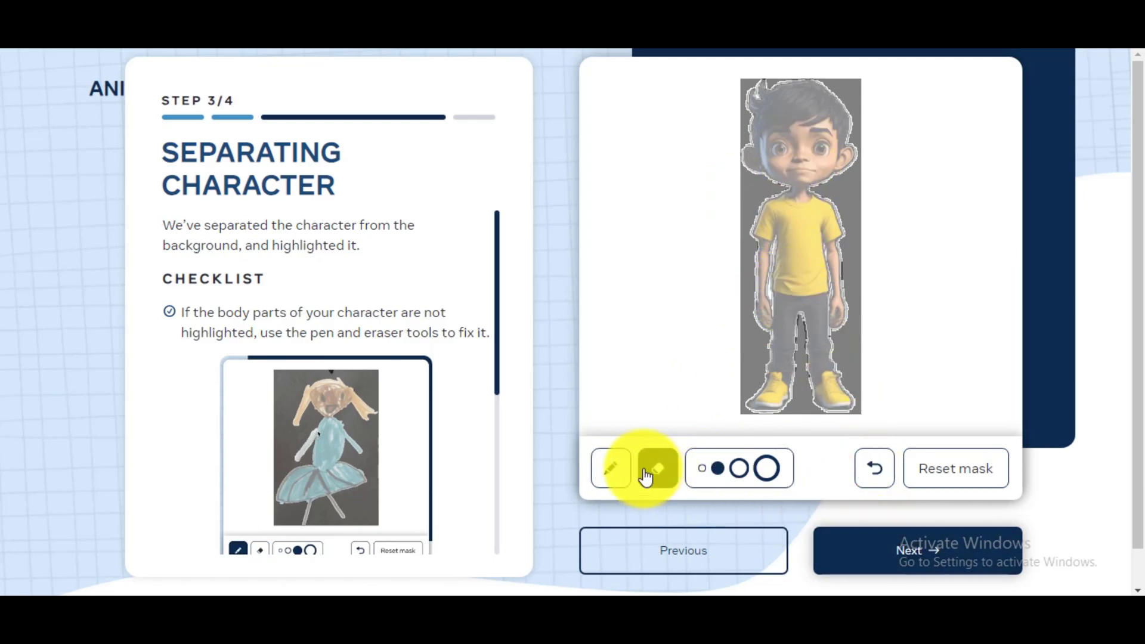
Step: Try the mask pen and eraser tools, then accept the character mask
{"action": "left_click", "coordinate": [611, 468]}
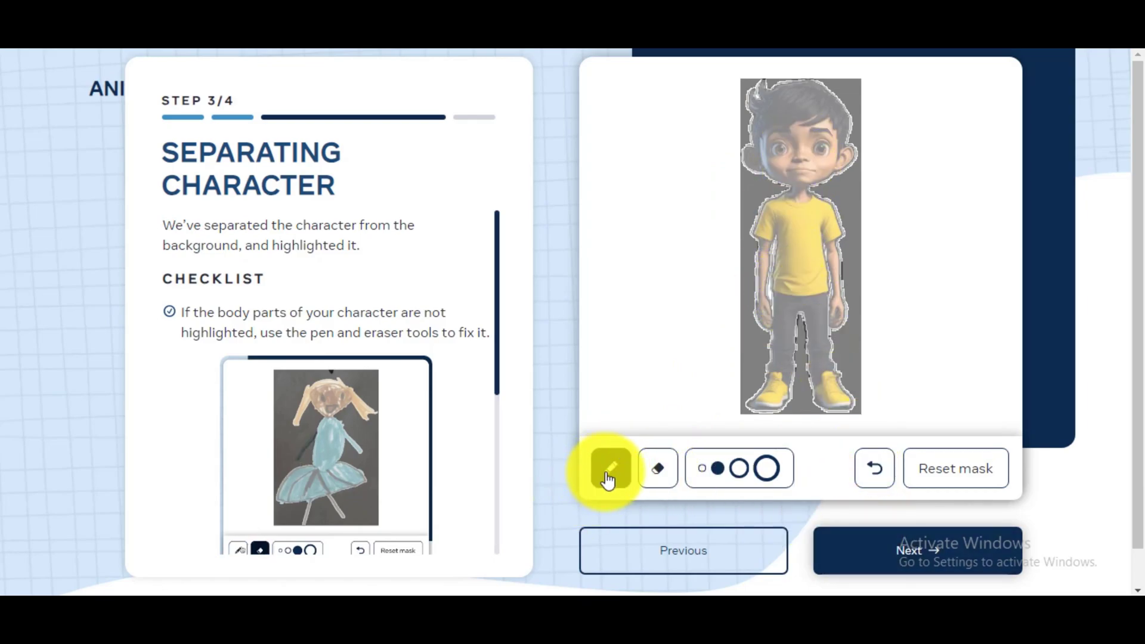
{"action": "left_click", "coordinate": [658, 468]}
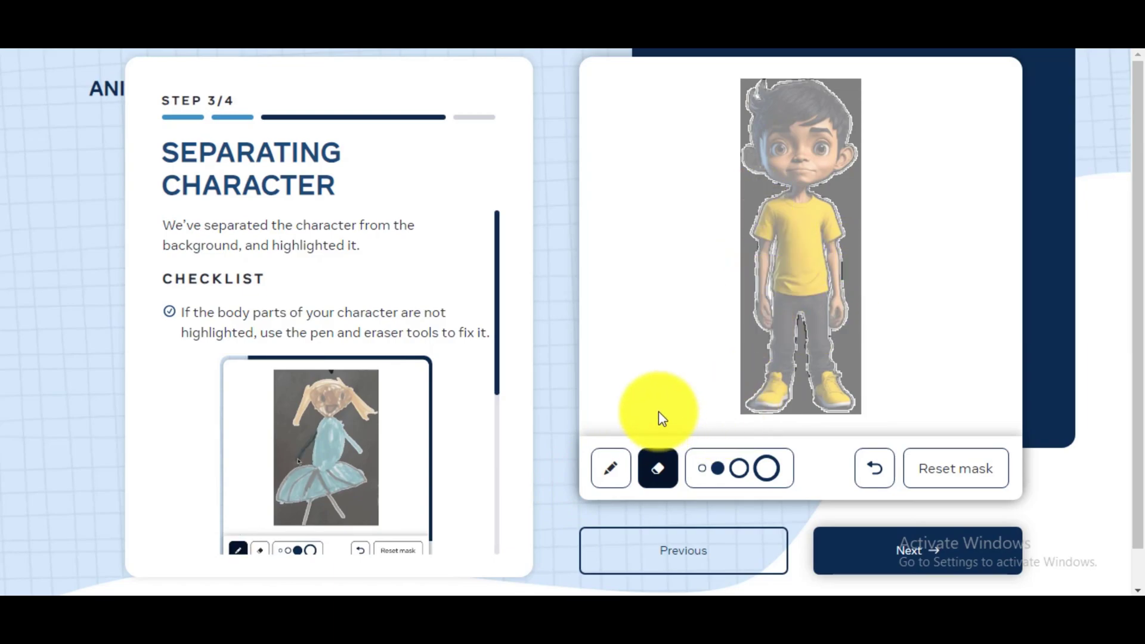
{"action": "left_click", "coordinate": [914, 559]}
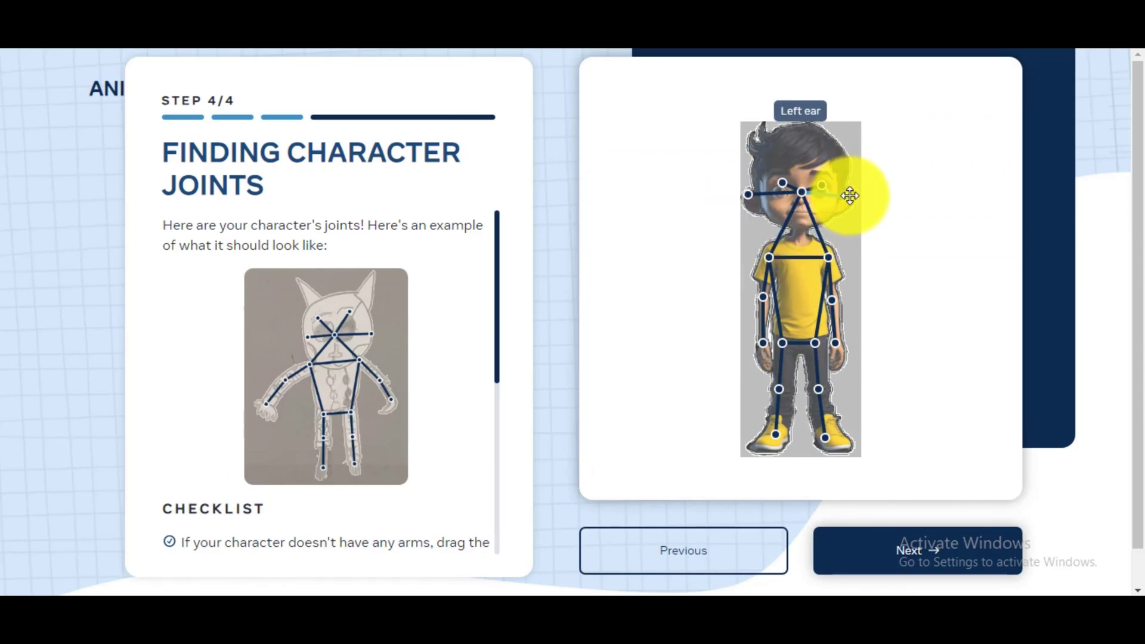
Step: Drag the left ear, right shoulder and right hip joints onto the boy's body
{"action": "left_click_drag", "start_coordinate": [850, 196], "coordinate": [848, 197]}
{"action": "left_click_drag", "start_coordinate": [830, 257], "coordinate": [824, 248]}
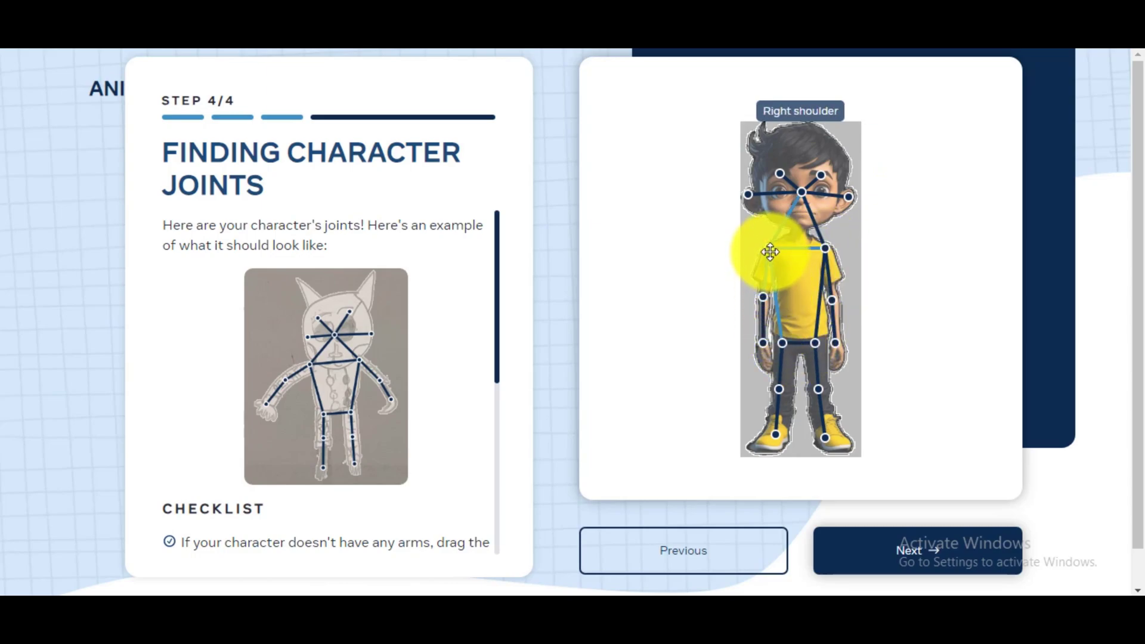
{"action": "left_click_drag", "start_coordinate": [770, 253], "coordinate": [769, 248]}
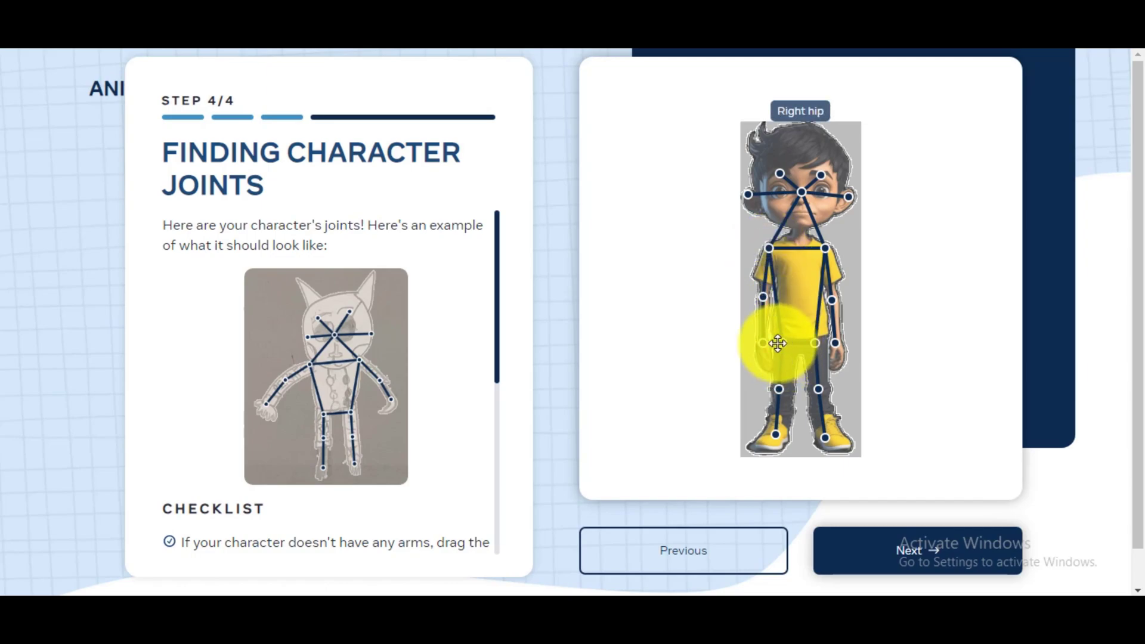
{"action": "left_click_drag", "start_coordinate": [778, 343], "coordinate": [784, 332]}
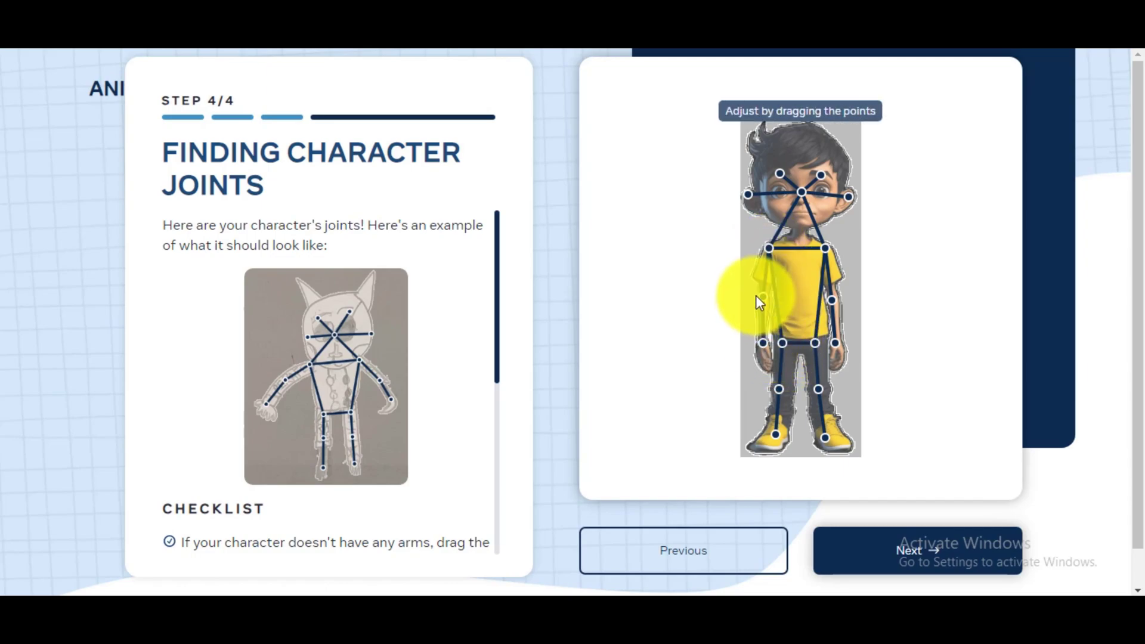
Step: Accept the joints and preview the boy with the second and third motions
{"action": "left_click", "coordinate": [876, 567]}
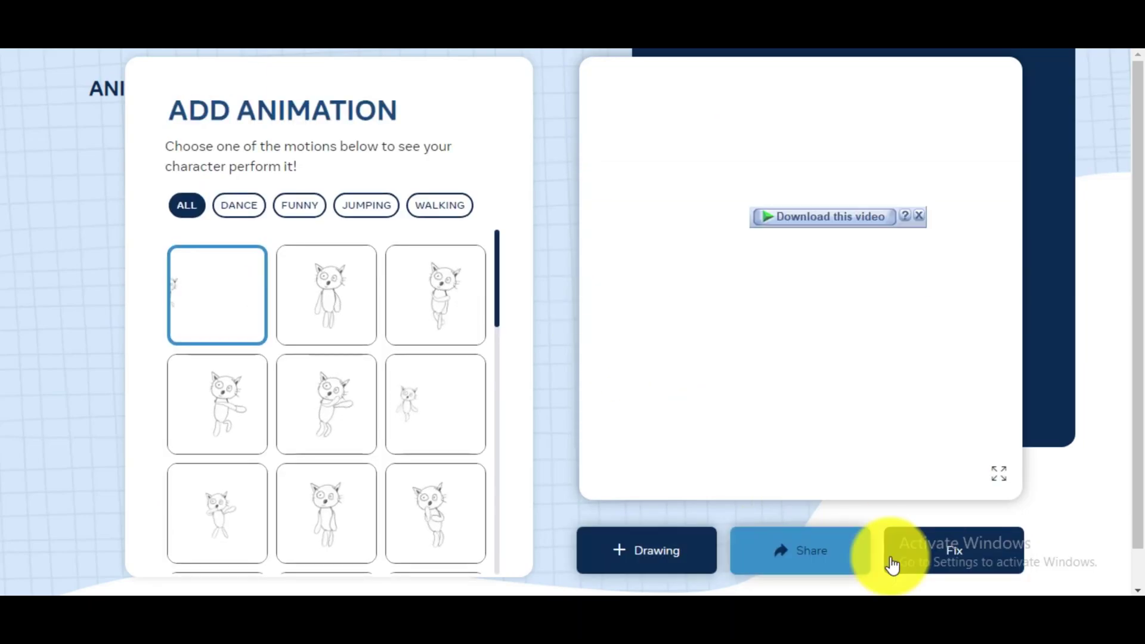
{"action": "left_click", "coordinate": [349, 307]}
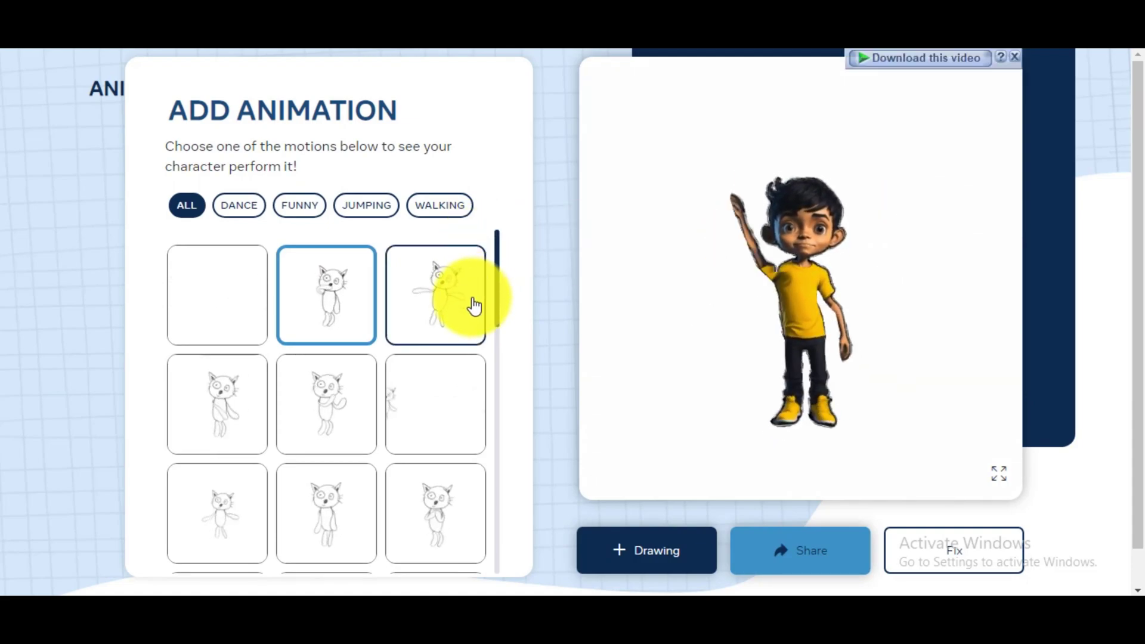
{"action": "left_click", "coordinate": [437, 302]}
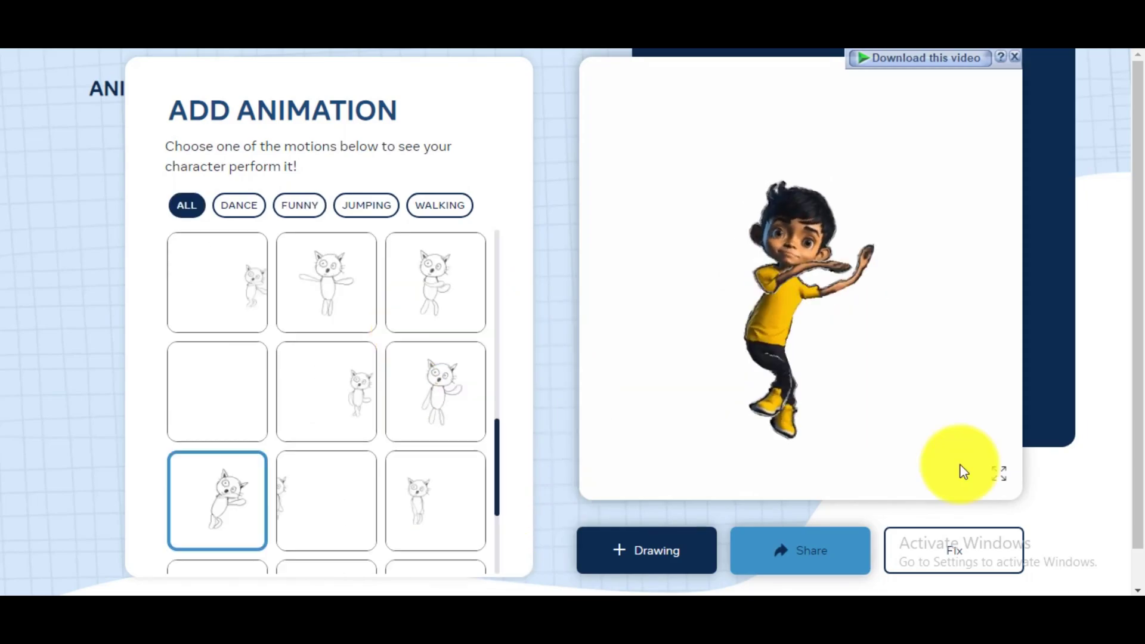
{"action": "scroll", "coordinate": [993, 484], "scroll_direction": "down", "scroll_amount": 1}
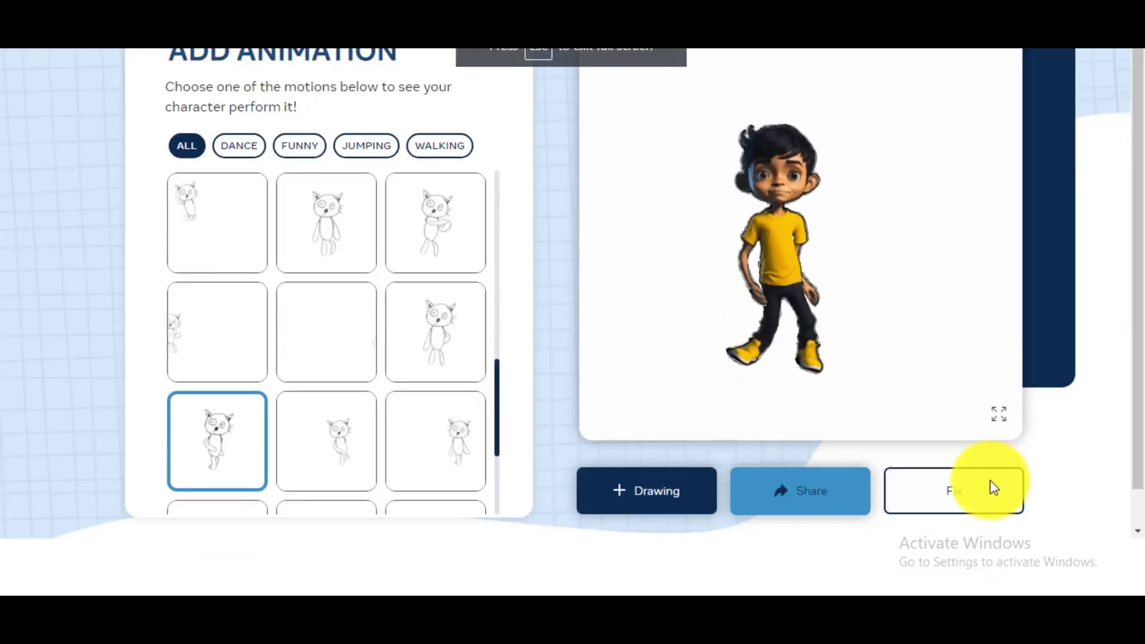
Step: Play the dancing boy fullscreen and show the video's download options
{"action": "left_click", "coordinate": [997, 412]}
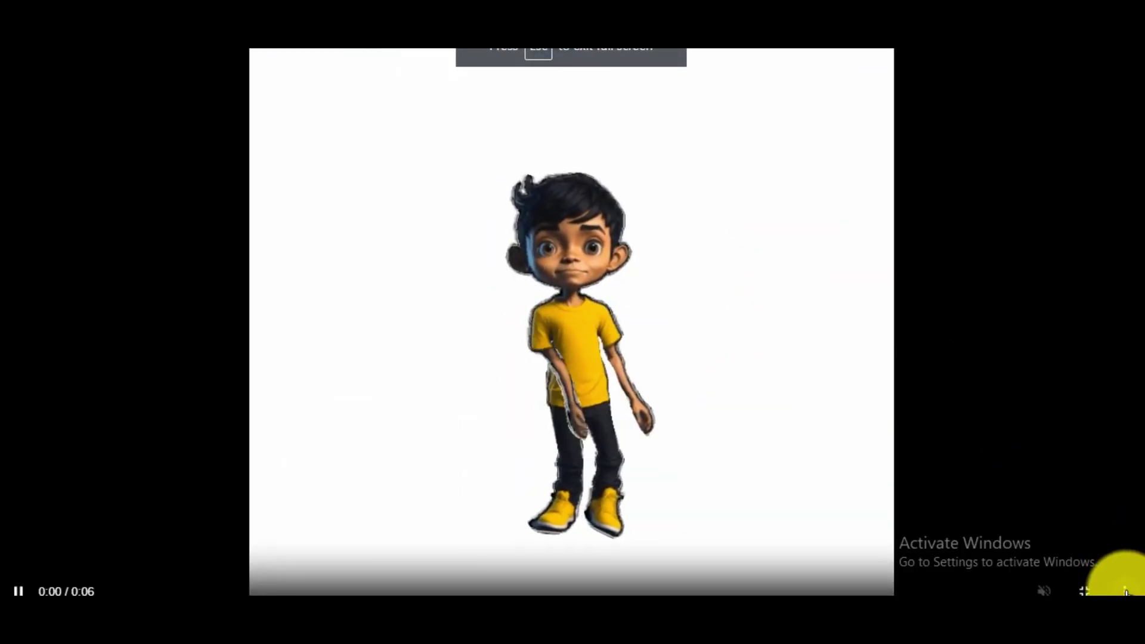
{"action": "left_click", "coordinate": [1127, 591]}
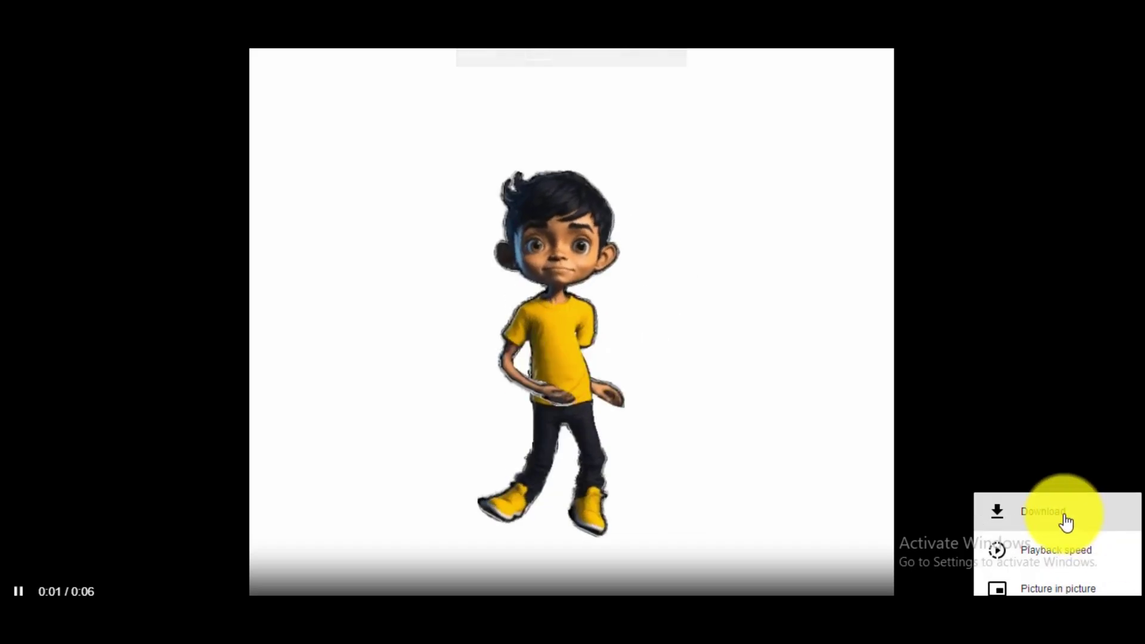